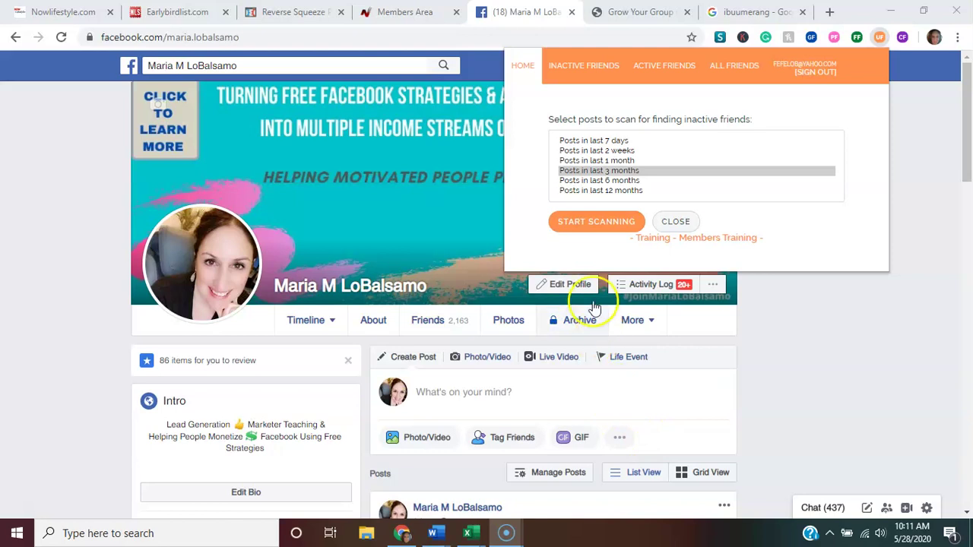
Step: Scan the posts from the last 3 months for inactive friends
click(583, 225)
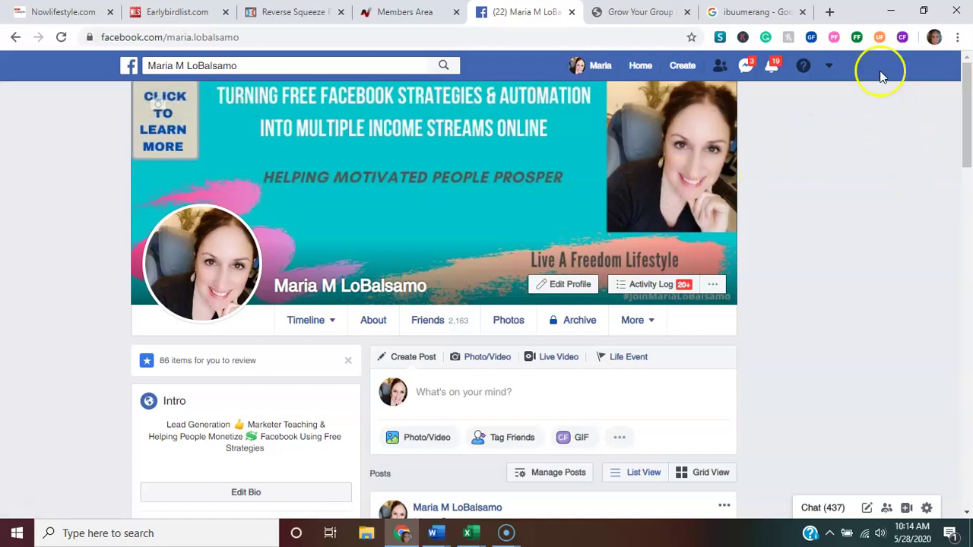
Step: Reopen the unfriending extension and review its inactive, active and all friends lists
click(880, 38)
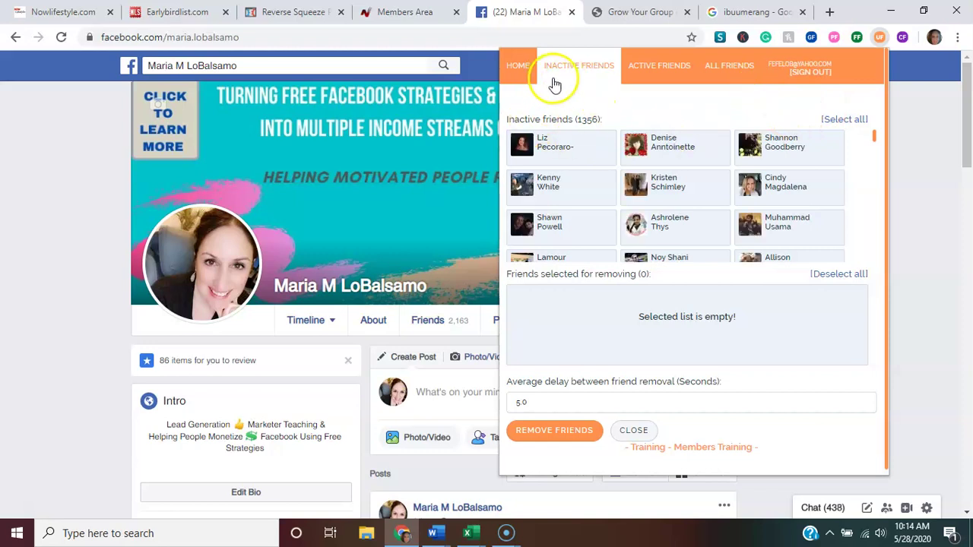
drag(879, 143, 872, 266)
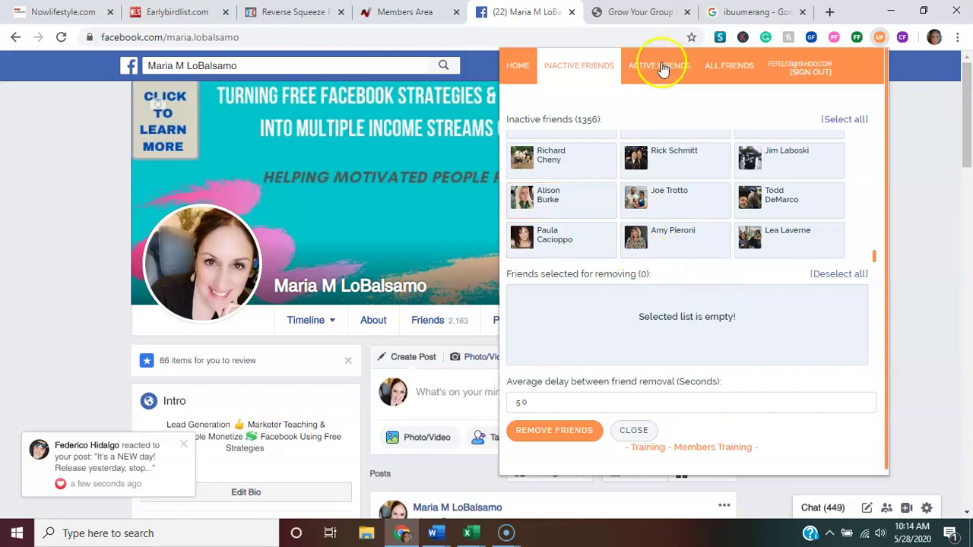
click(659, 72)
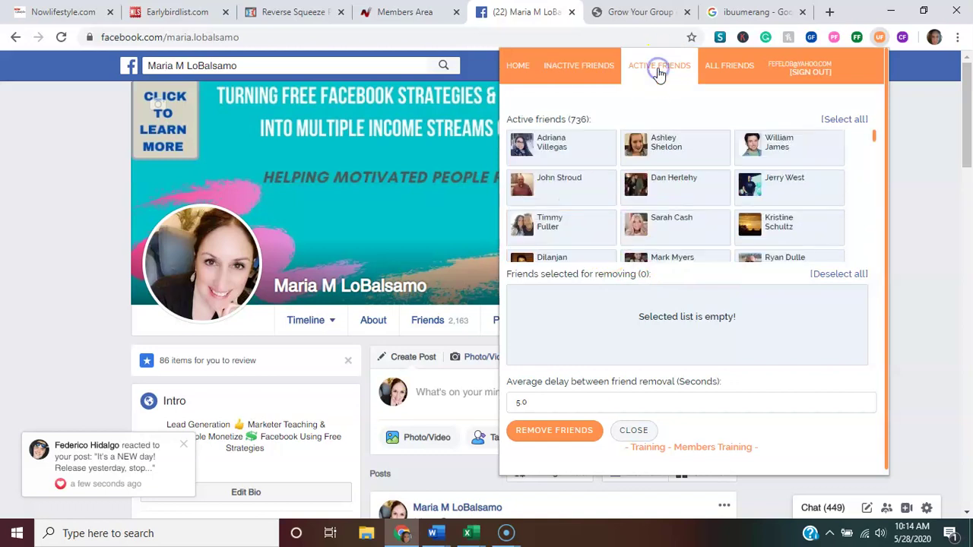
click(719, 70)
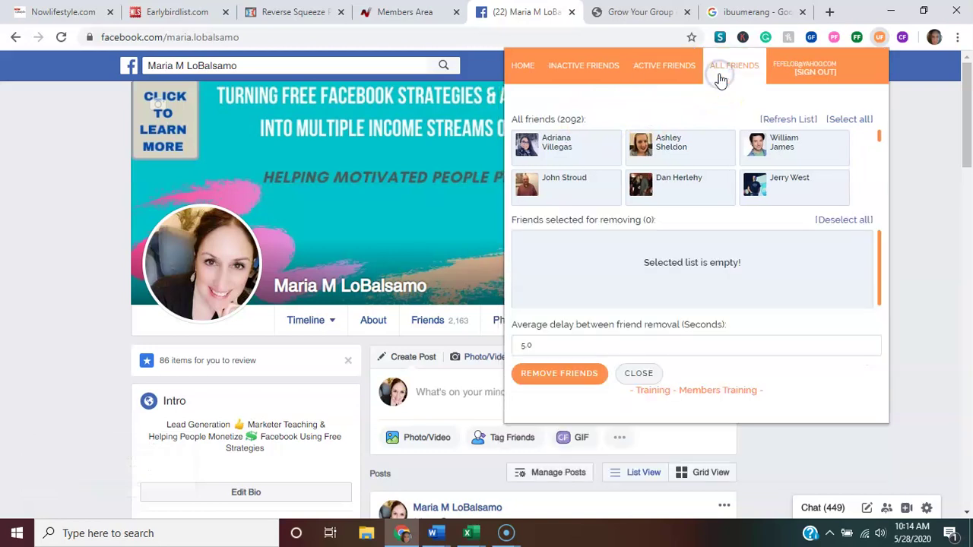
Step: Return to the inactive friends list and mark all nine friends in the three displayed rows for removal
click(567, 73)
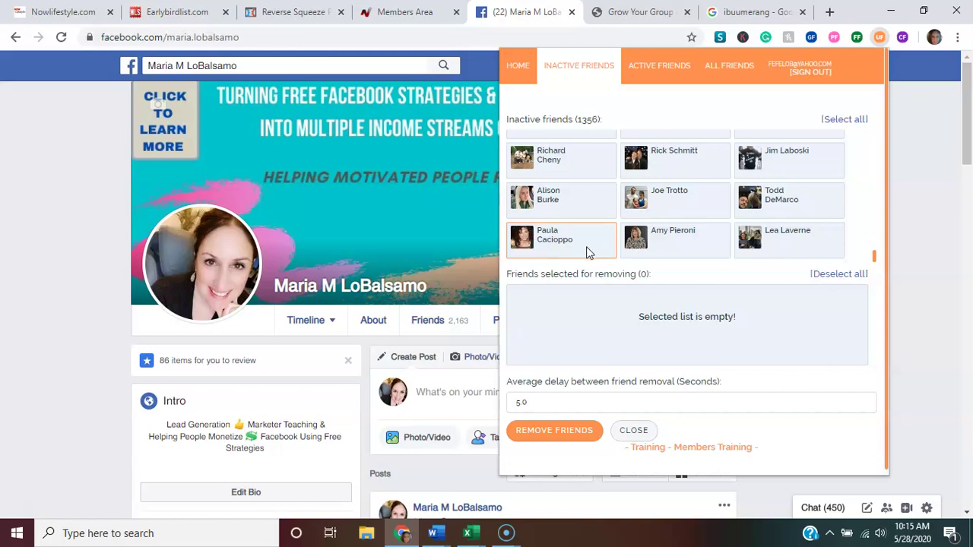
click(578, 251)
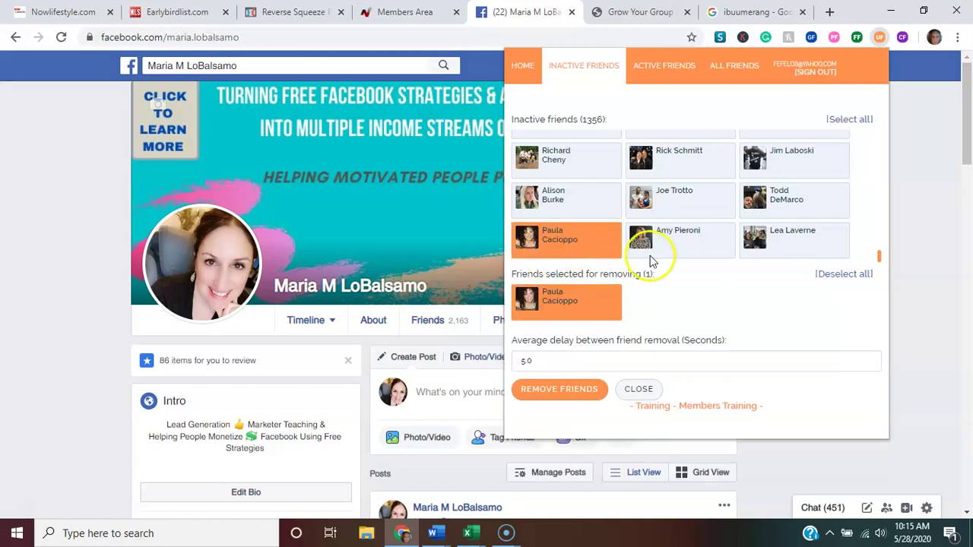
click(681, 245)
click(786, 241)
click(796, 202)
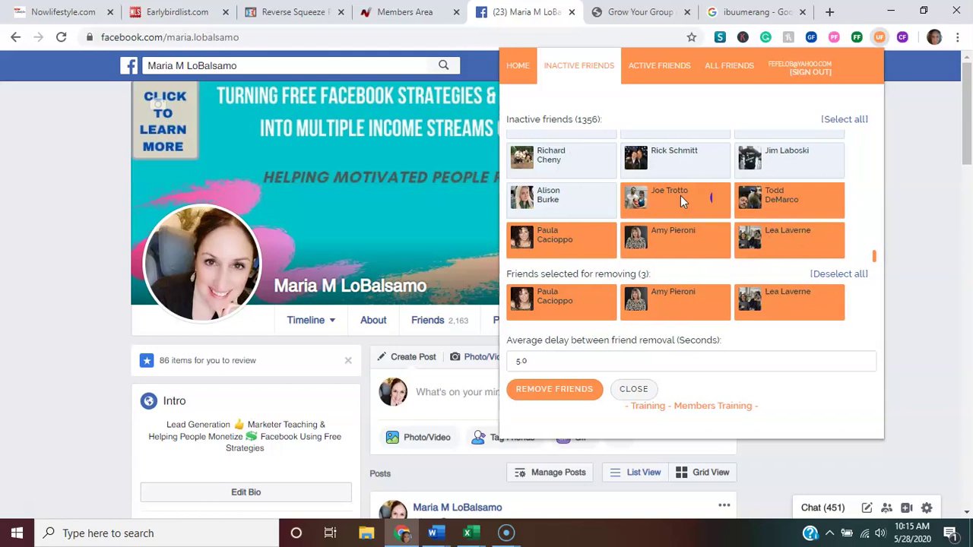
click(681, 196)
click(586, 199)
click(545, 159)
click(658, 158)
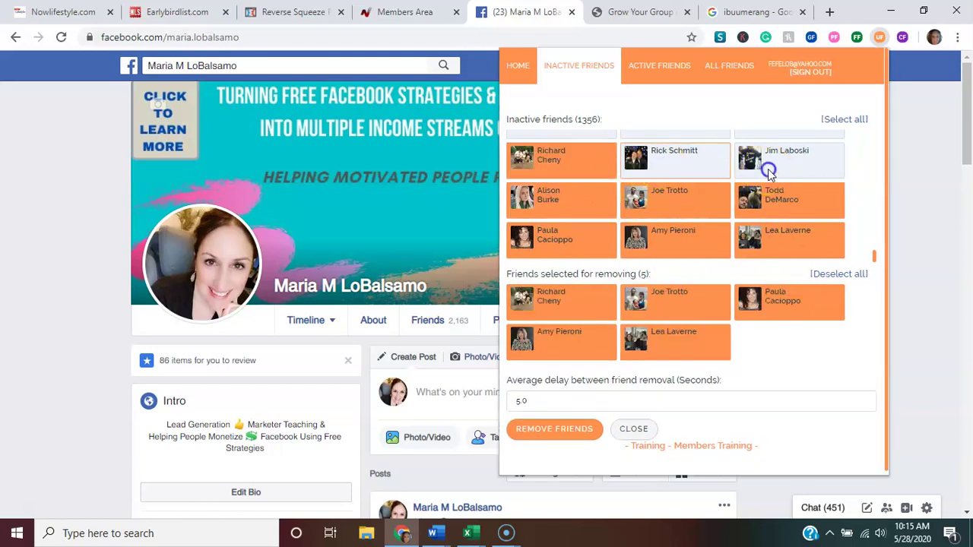
click(767, 165)
Step: Mark one inactive friend farther up the list and all six in the two rows above the marked block
scroll(782, 215, up, 1)
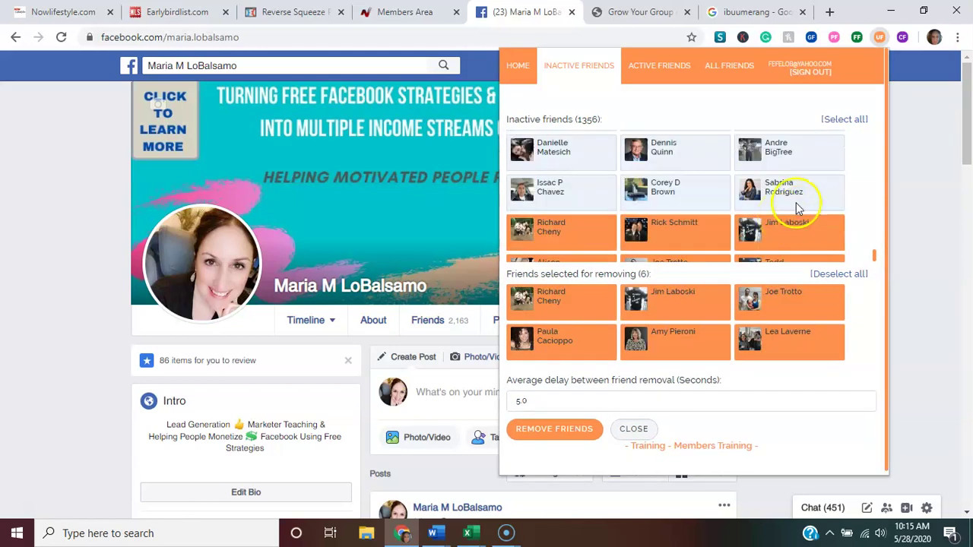
scroll(796, 203, up, 3)
click(795, 202)
scroll(752, 194, down, 5)
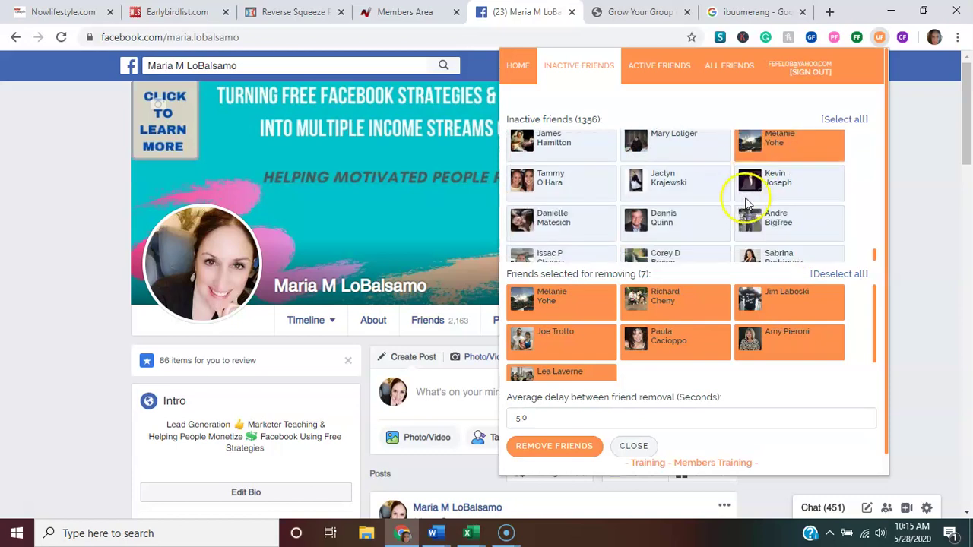
click(748, 205)
click(696, 201)
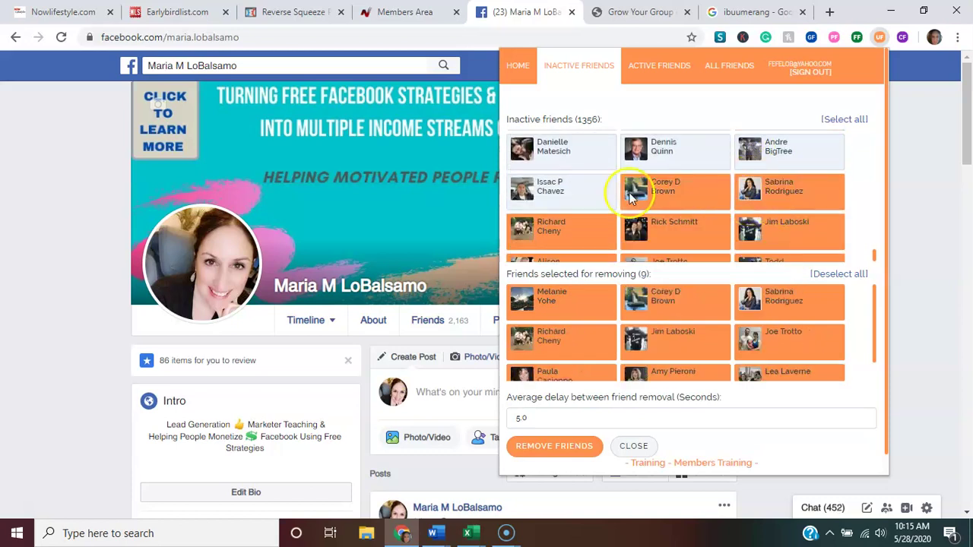
click(565, 165)
click(662, 156)
click(786, 152)
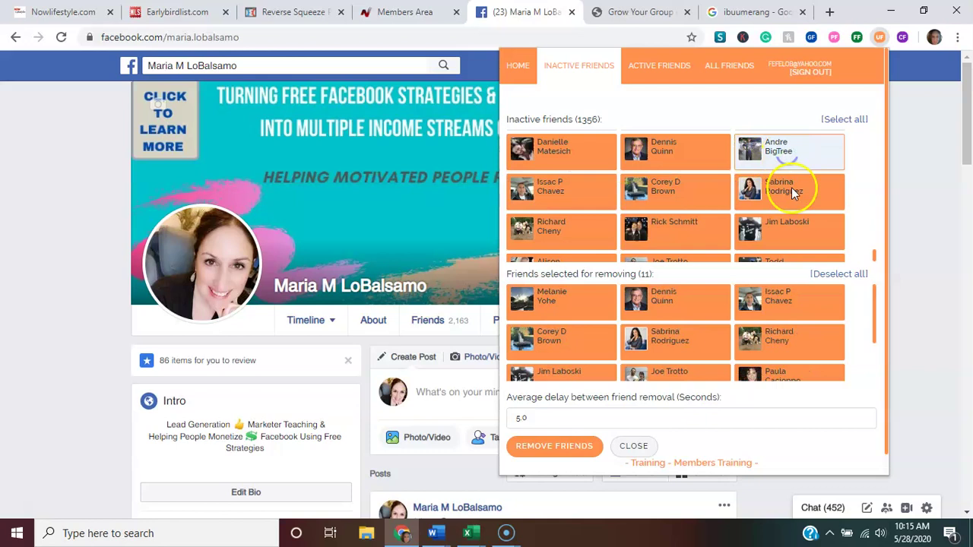
Step: Extend the removal selection upward with the eight unmarked inactive friends in the next three rows
scroll(794, 195, up, 5)
click(790, 251)
click(677, 253)
click(574, 248)
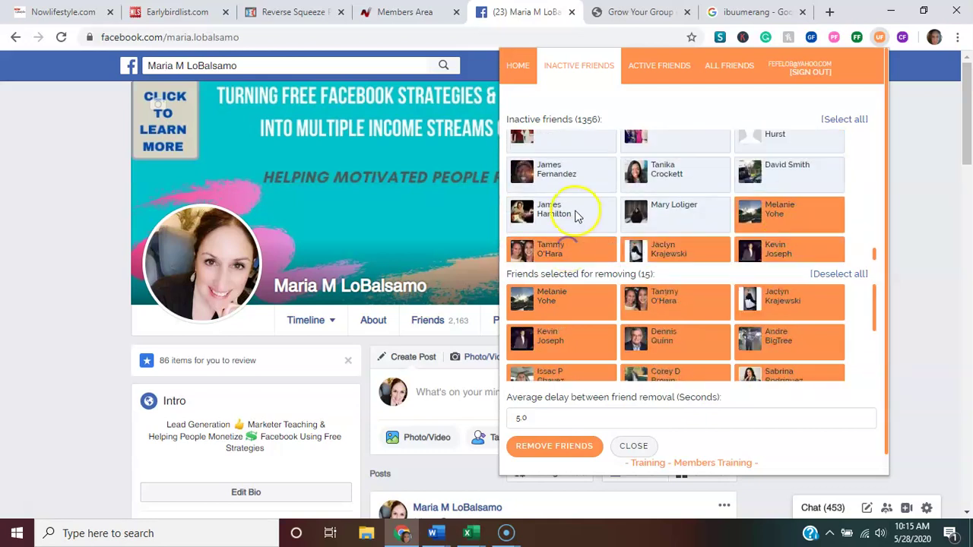
click(574, 216)
click(663, 209)
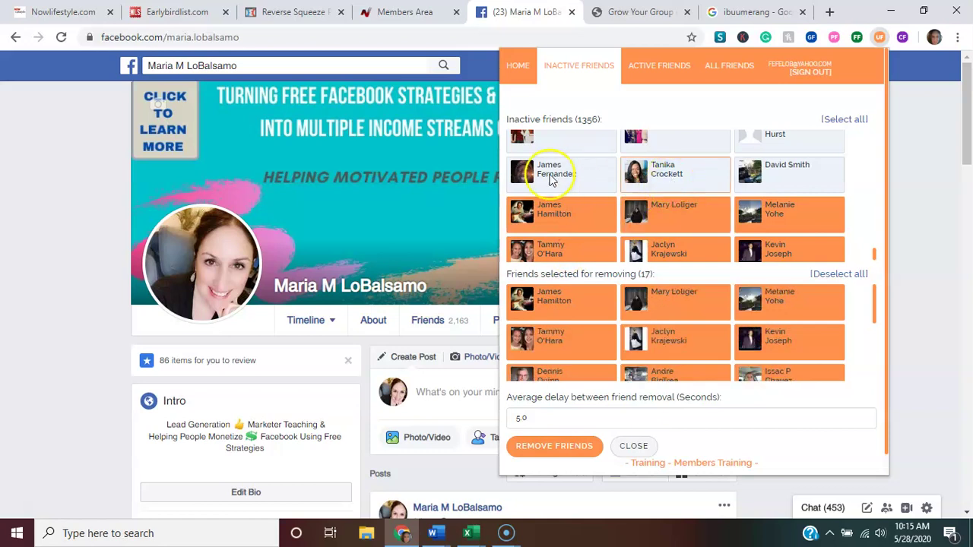
click(688, 182)
click(770, 186)
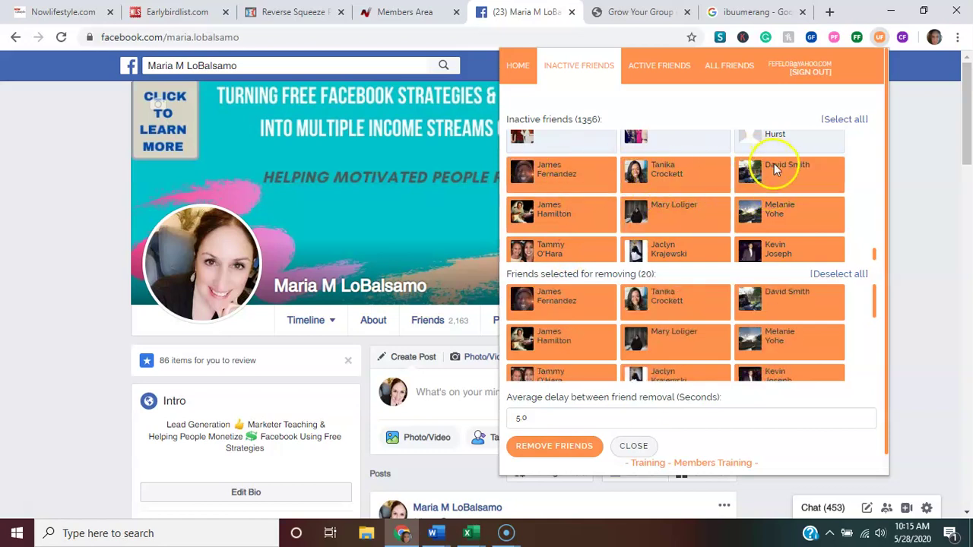
Step: Mark the next row of three inactive friends for removal, plus the first friend in the row above it
scroll(764, 185, up, 2)
click(783, 203)
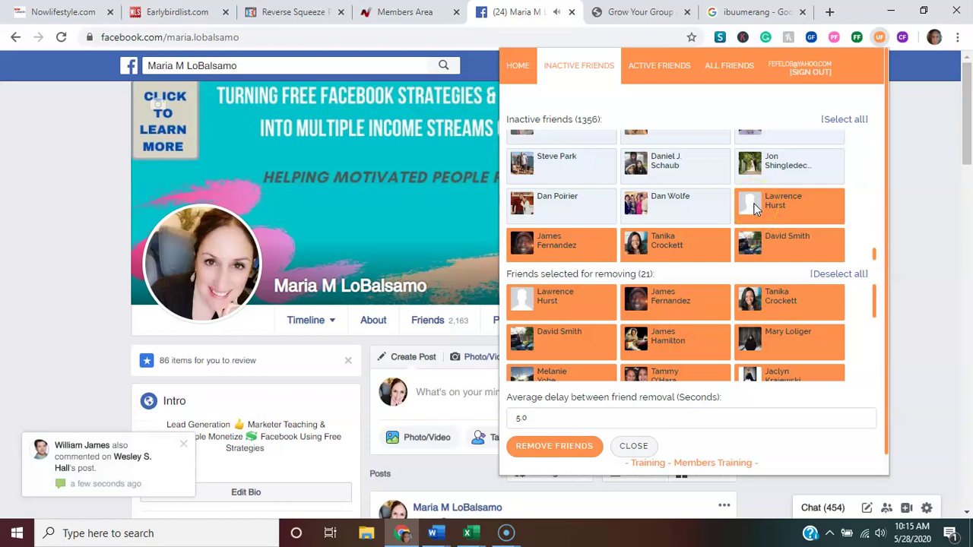
click(753, 211)
click(684, 215)
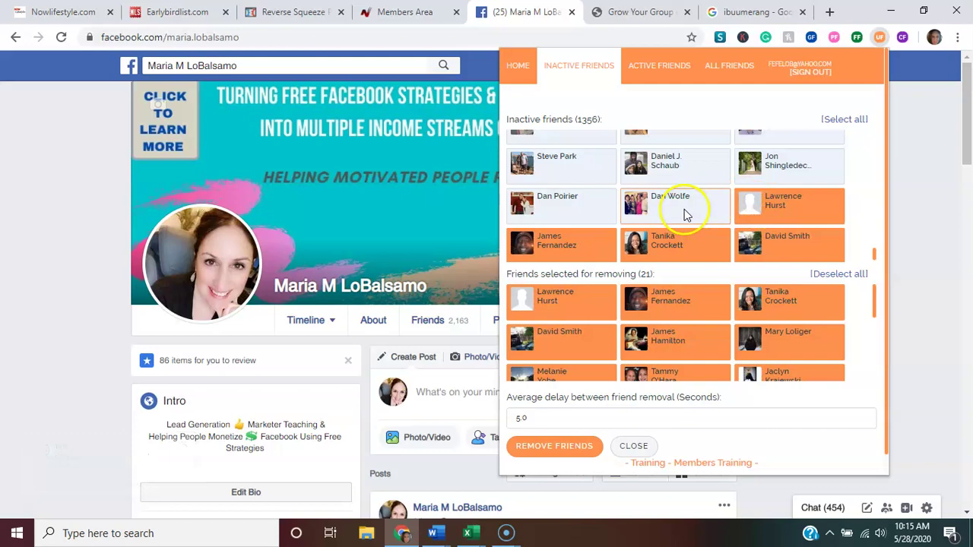
click(685, 215)
click(579, 202)
click(574, 176)
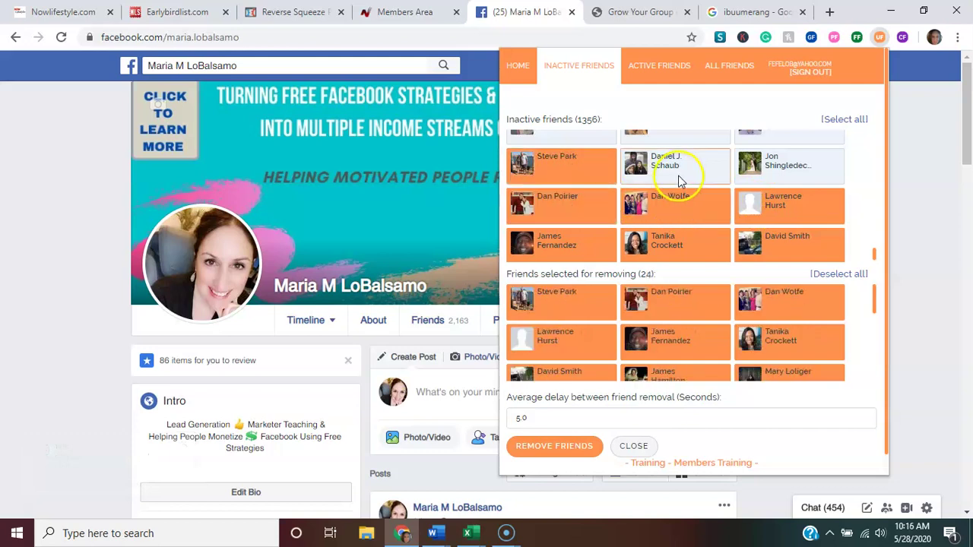
Step: Skip the middle friend beside the last marked one, and mark the third friend plus the two rows above for removal
scroll(703, 178, up, 1)
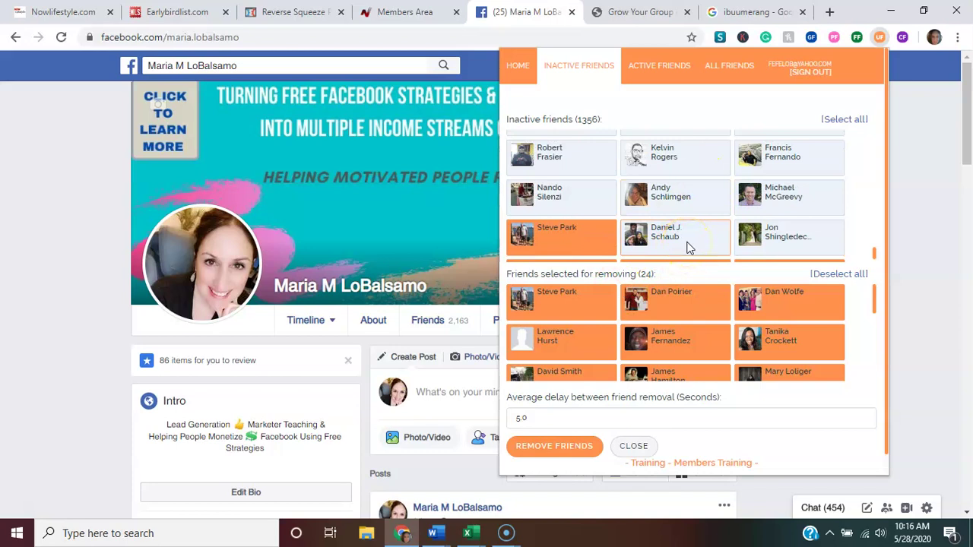
click(765, 241)
click(785, 196)
click(701, 194)
click(582, 191)
click(573, 162)
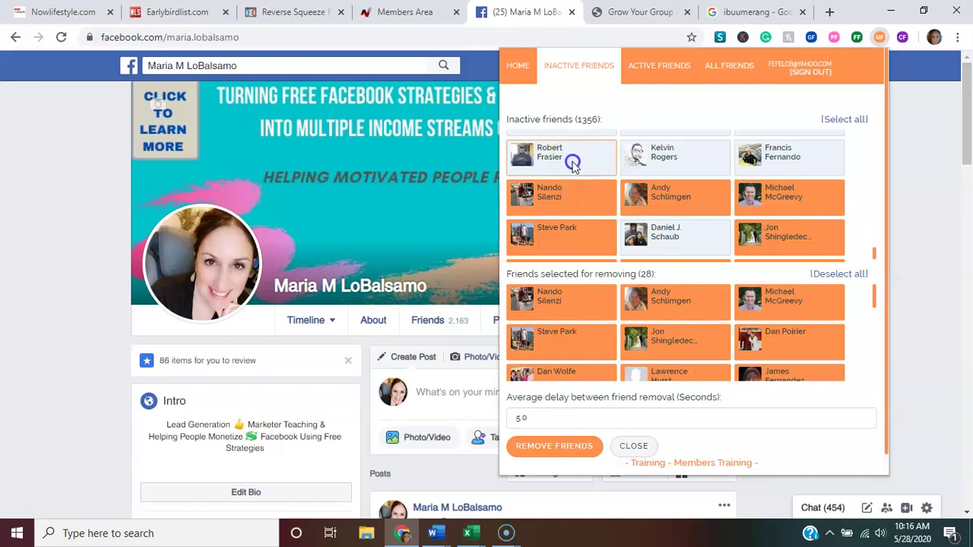
click(669, 158)
click(772, 161)
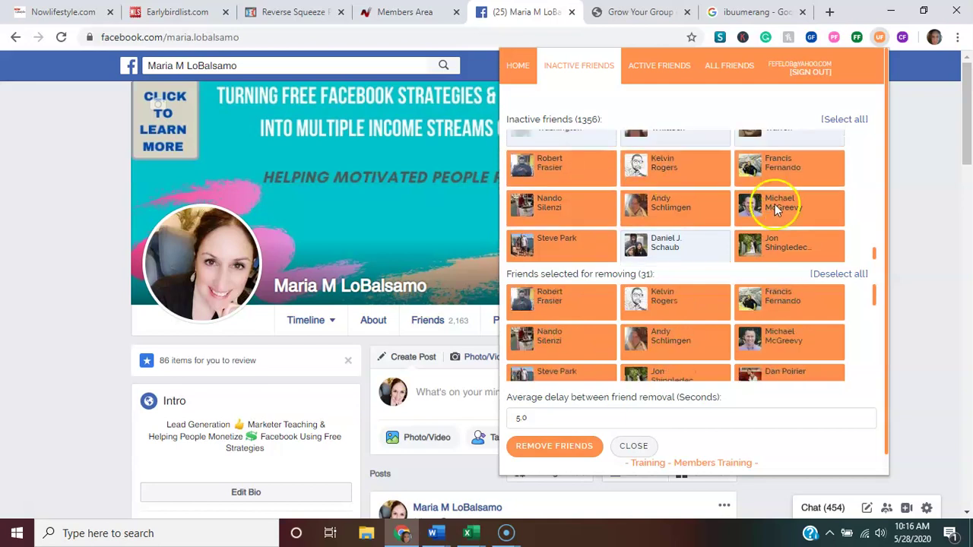
Step: Add the six inactive friends directly above the marked block to the removal selection
scroll(774, 204, up, 2)
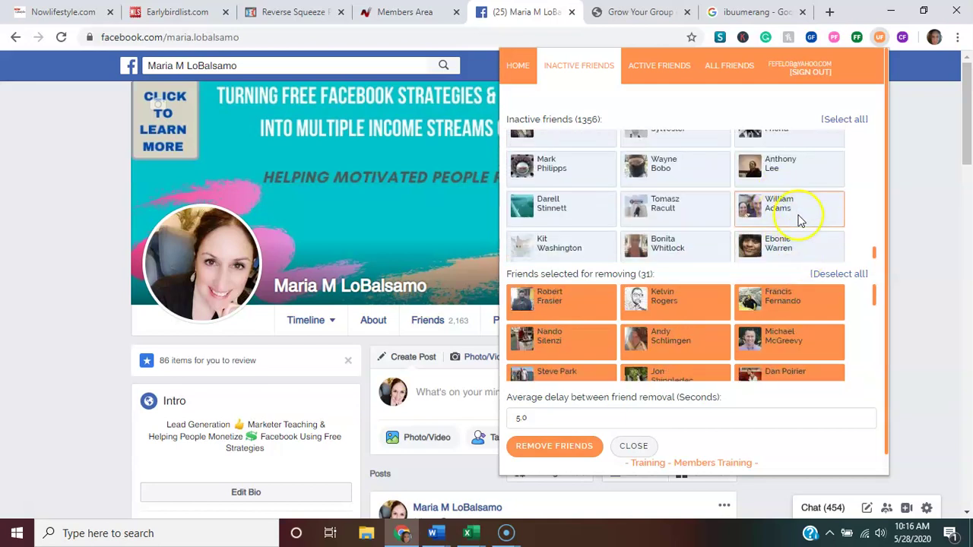
scroll(798, 217, down, 1)
click(799, 195)
click(680, 191)
click(557, 141)
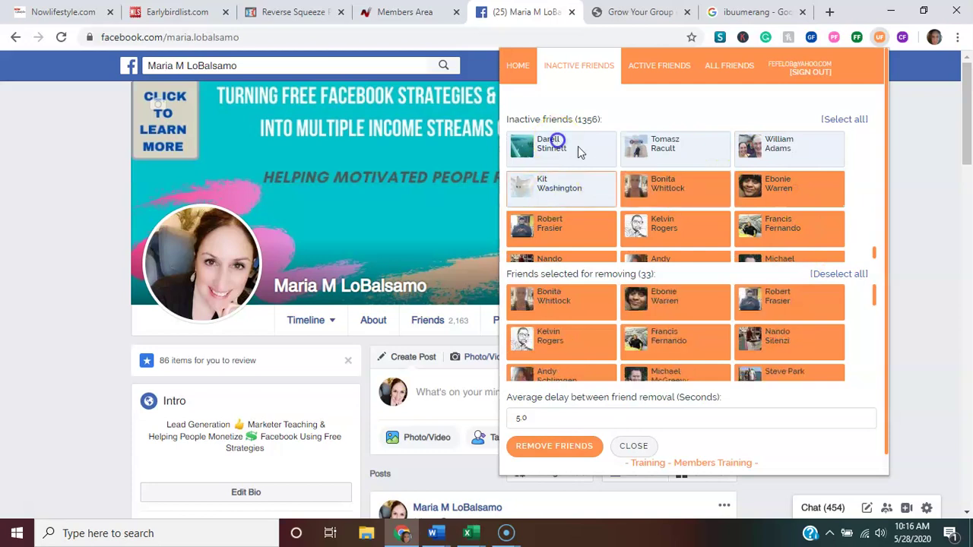
click(667, 148)
click(776, 152)
Step: Continue up the inactive list and mark the following two full rows of friends for removal
scroll(795, 201, up, 2)
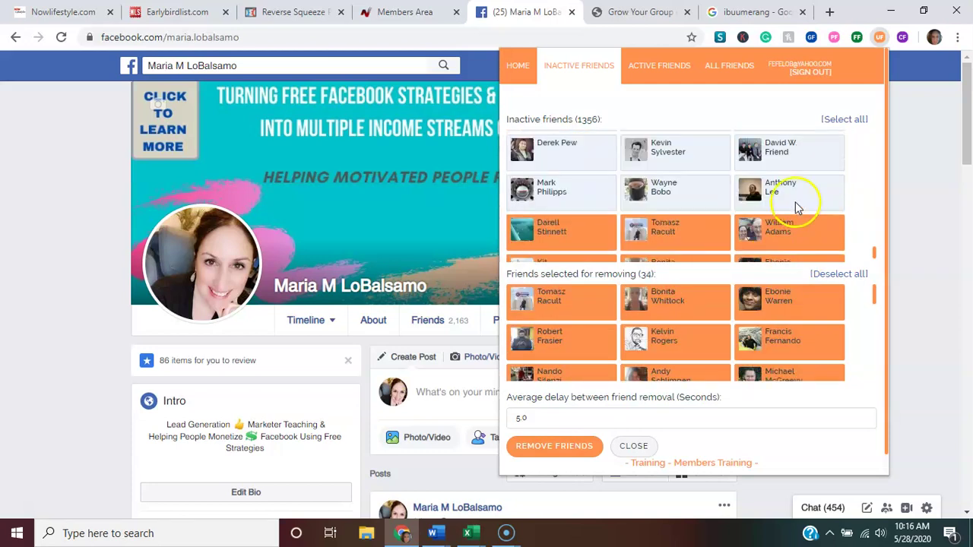
click(795, 202)
scroll(795, 201, up, 2)
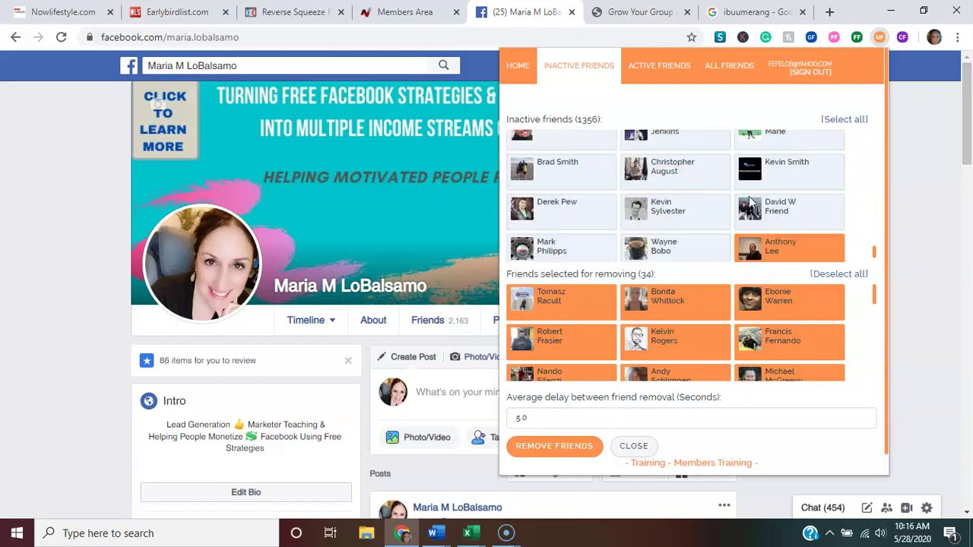
click(680, 256)
click(582, 251)
click(578, 217)
click(660, 227)
click(786, 221)
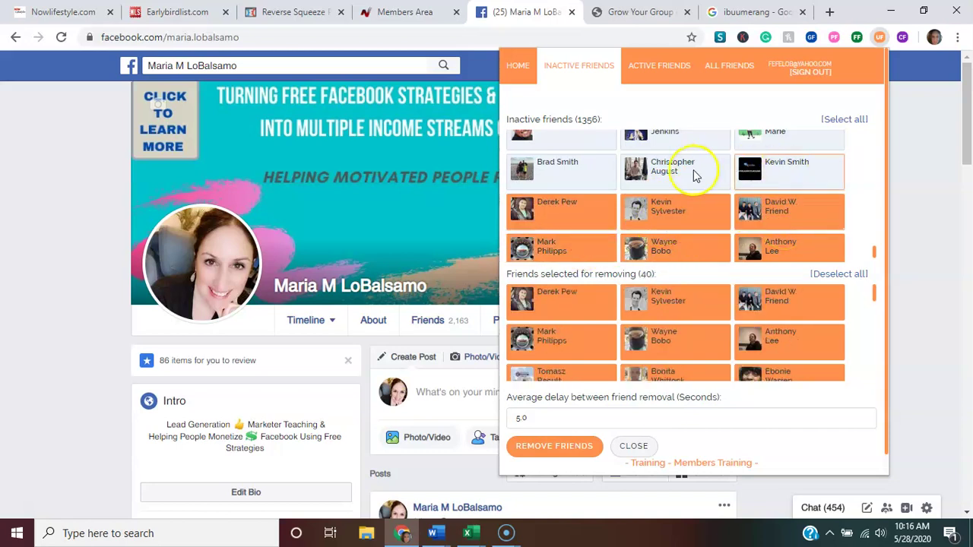
Step: Select the inactive friends in the row above the marked block and in the partly hidden row over it
click(580, 167)
click(764, 186)
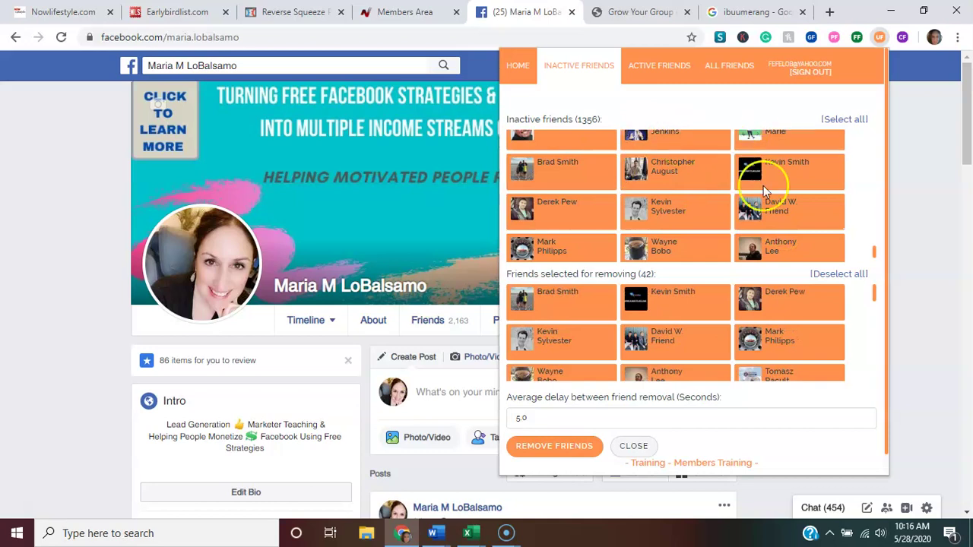
scroll(775, 235, up, 1)
click(816, 164)
Step: Complete the removal selection with the nine inactive friends in the three rows above the marked block
scroll(802, 219, up, 2)
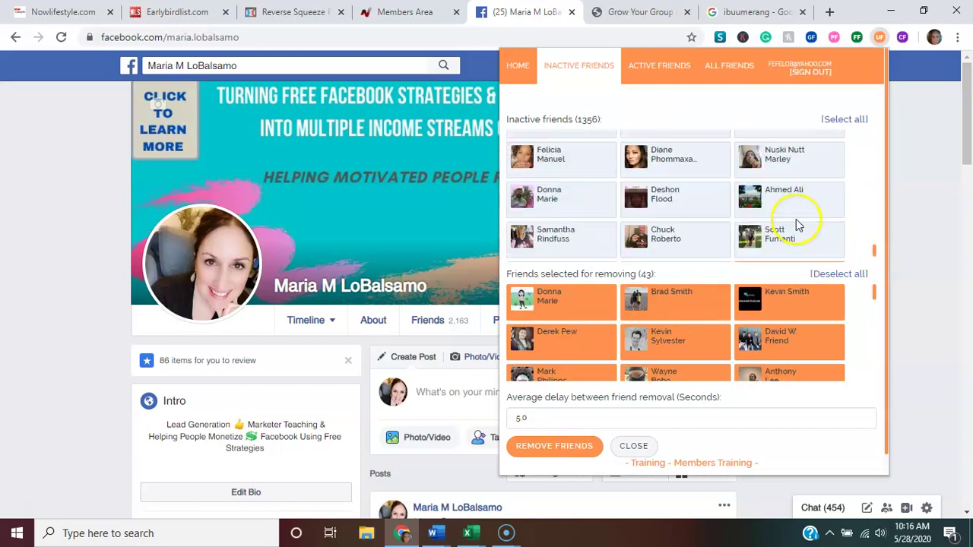
scroll(809, 230, up, 2)
scroll(808, 226, down, 2)
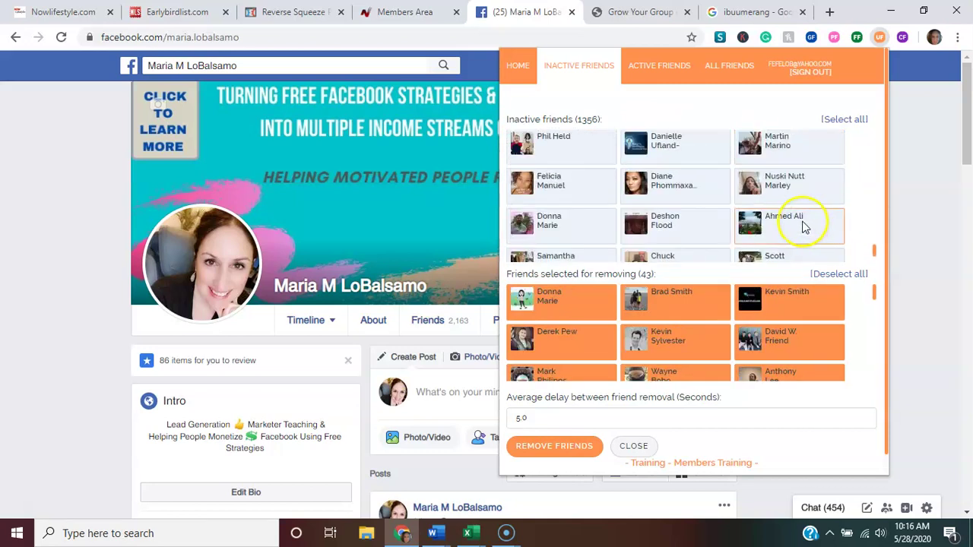
scroll(802, 216, down, 1)
click(795, 230)
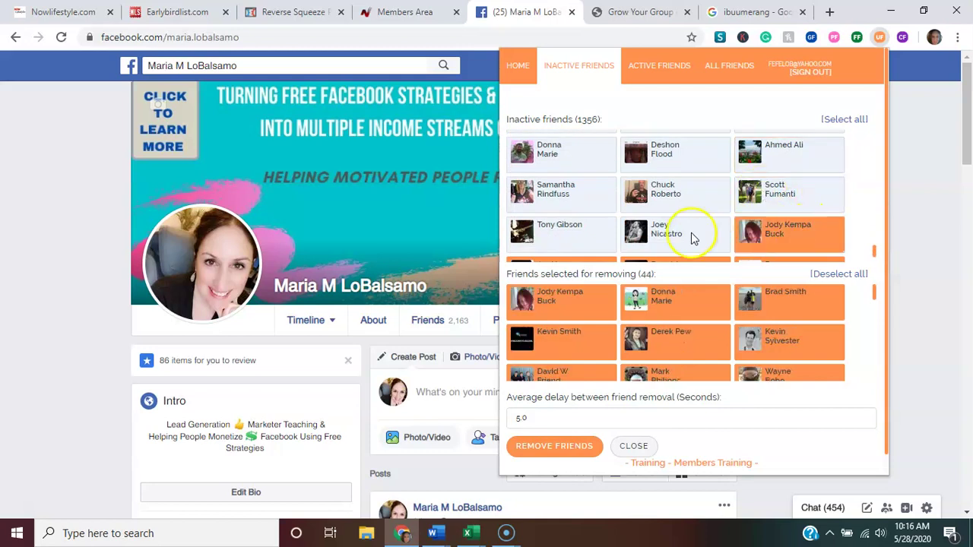
click(680, 231)
click(580, 234)
click(569, 205)
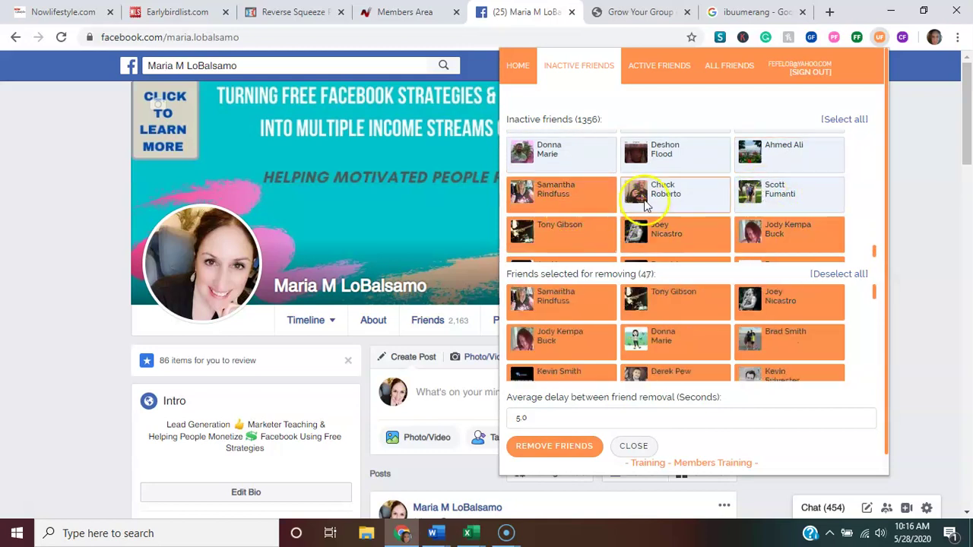
click(762, 199)
click(772, 156)
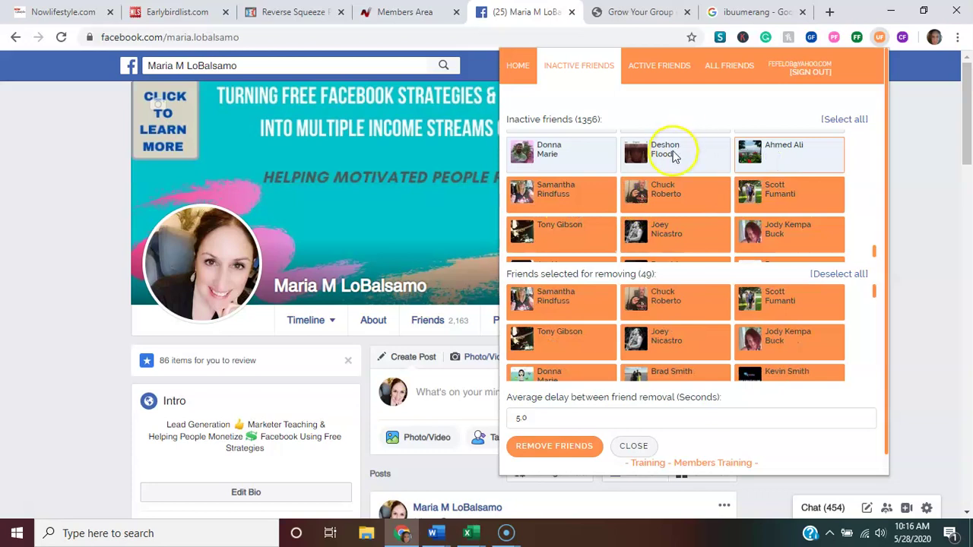
click(576, 156)
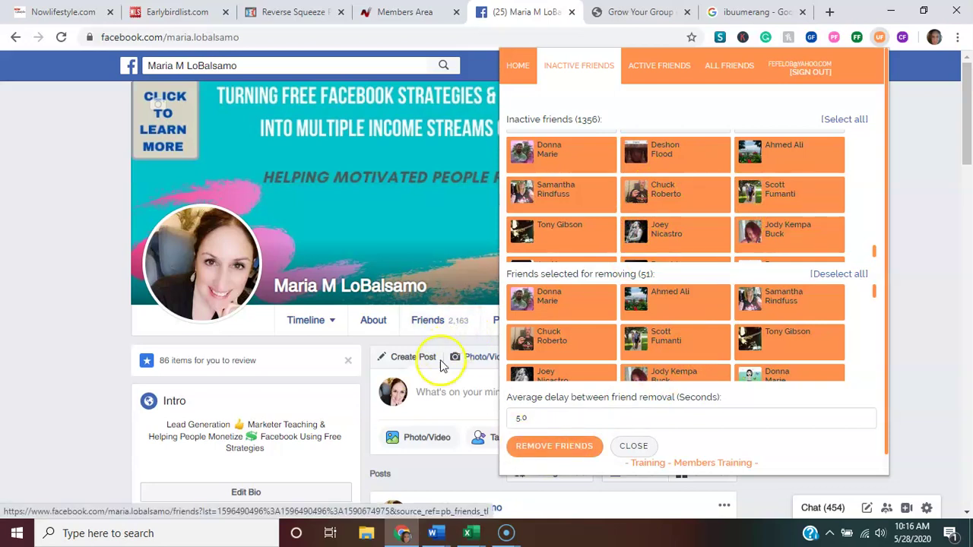
Step: Start removing the selected friends and stop partway by closing the Friend Remover progress window
click(558, 444)
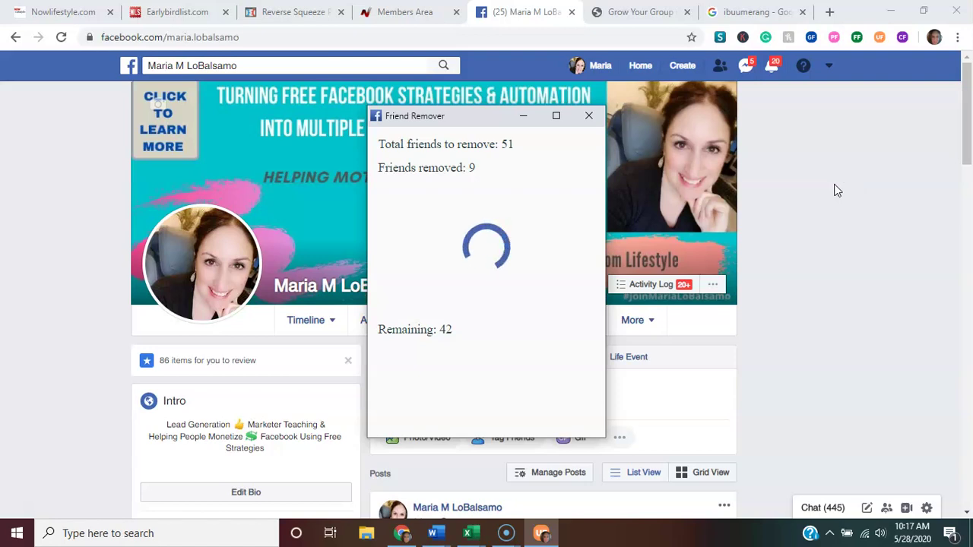
click(587, 117)
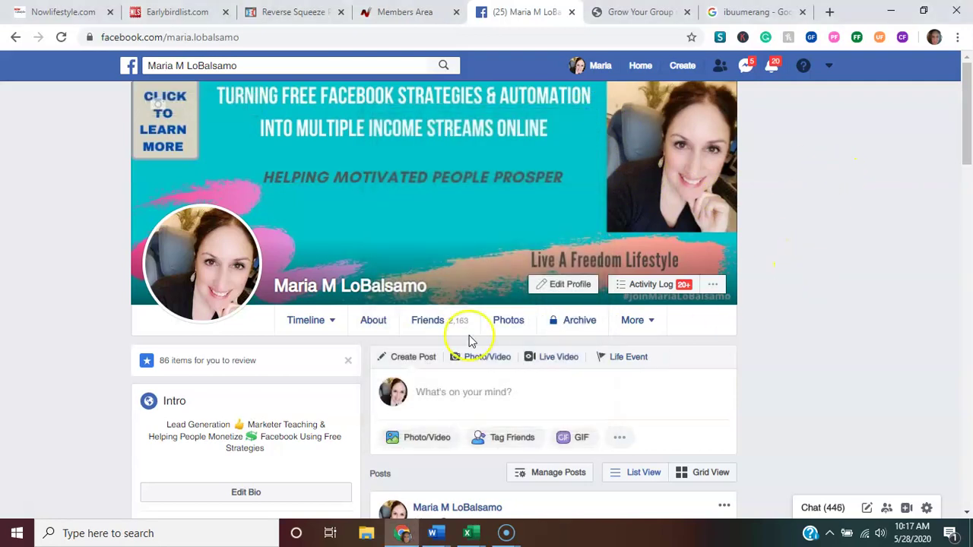
Step: Reload the Facebook profile page to check the updated friend count
click(60, 37)
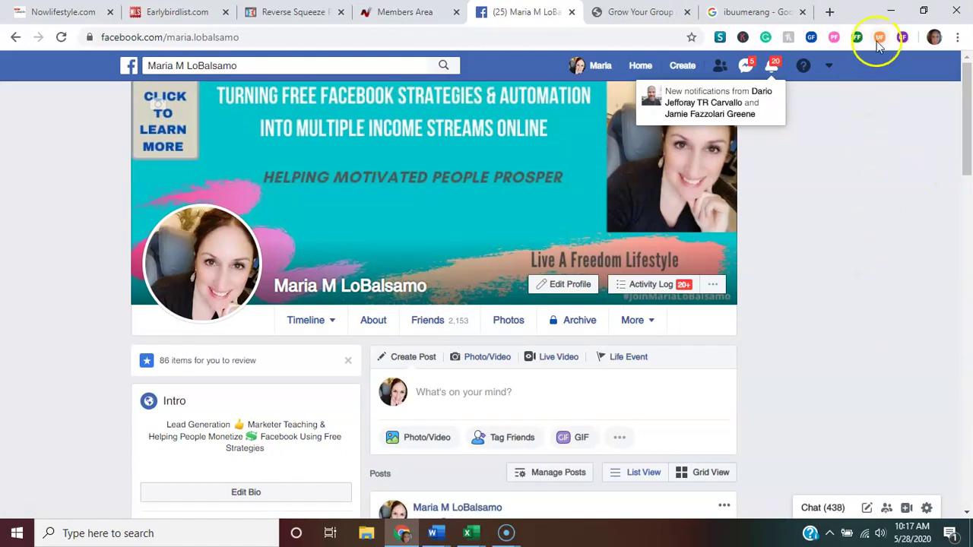
click(804, 201)
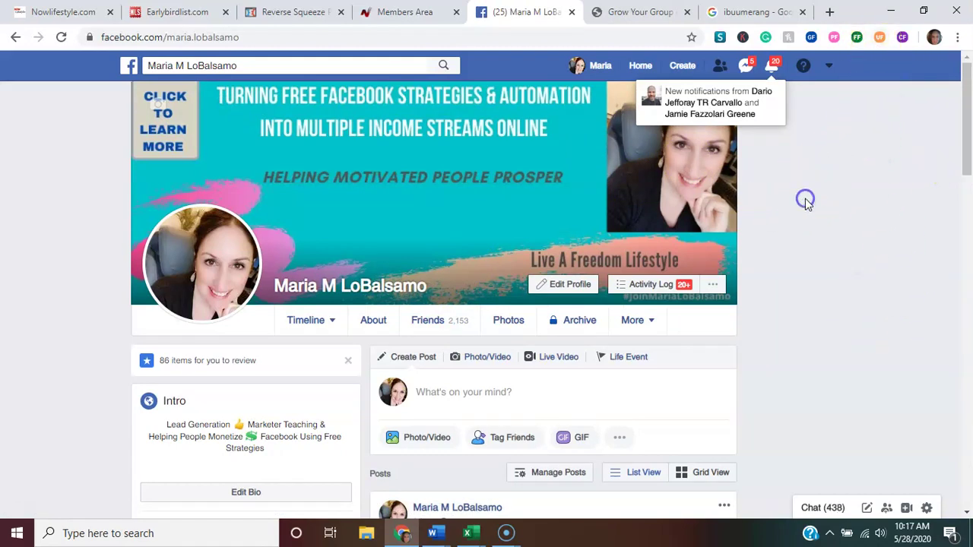